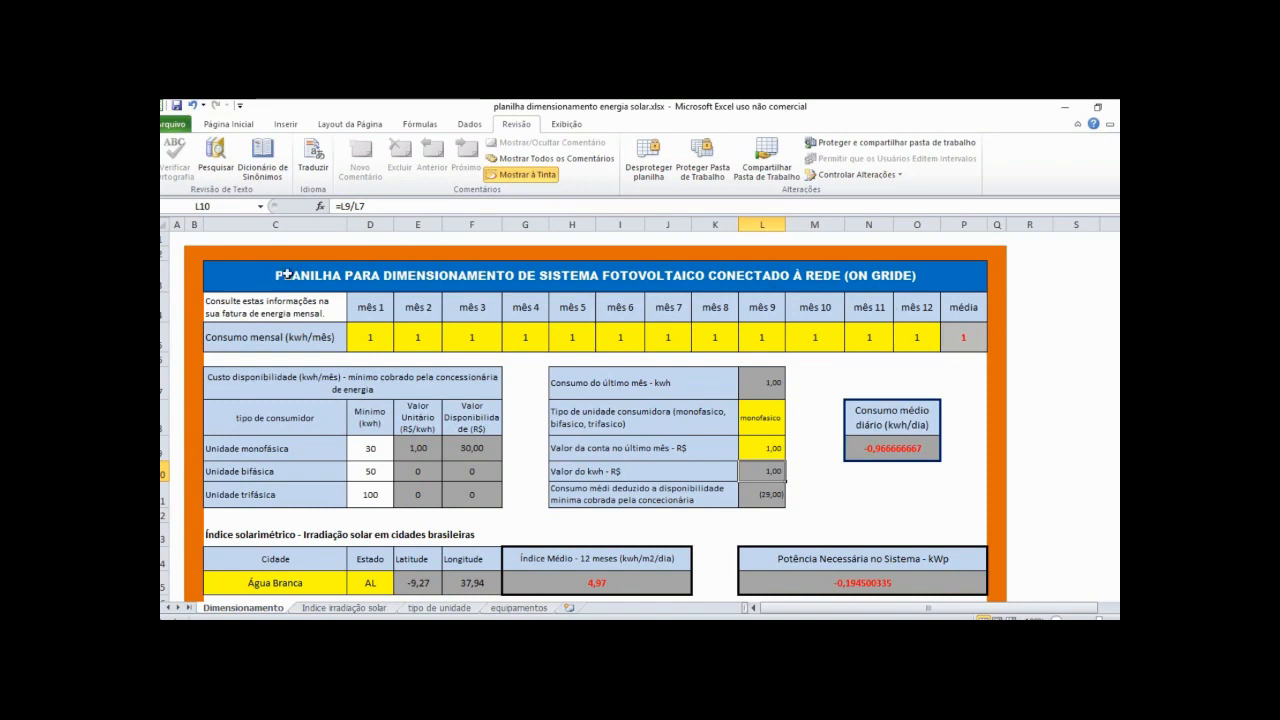
- Consult the twelve-month consumption history on the energy bill image in paint.net and return to the Excel sizing sheet
click(261, 303)
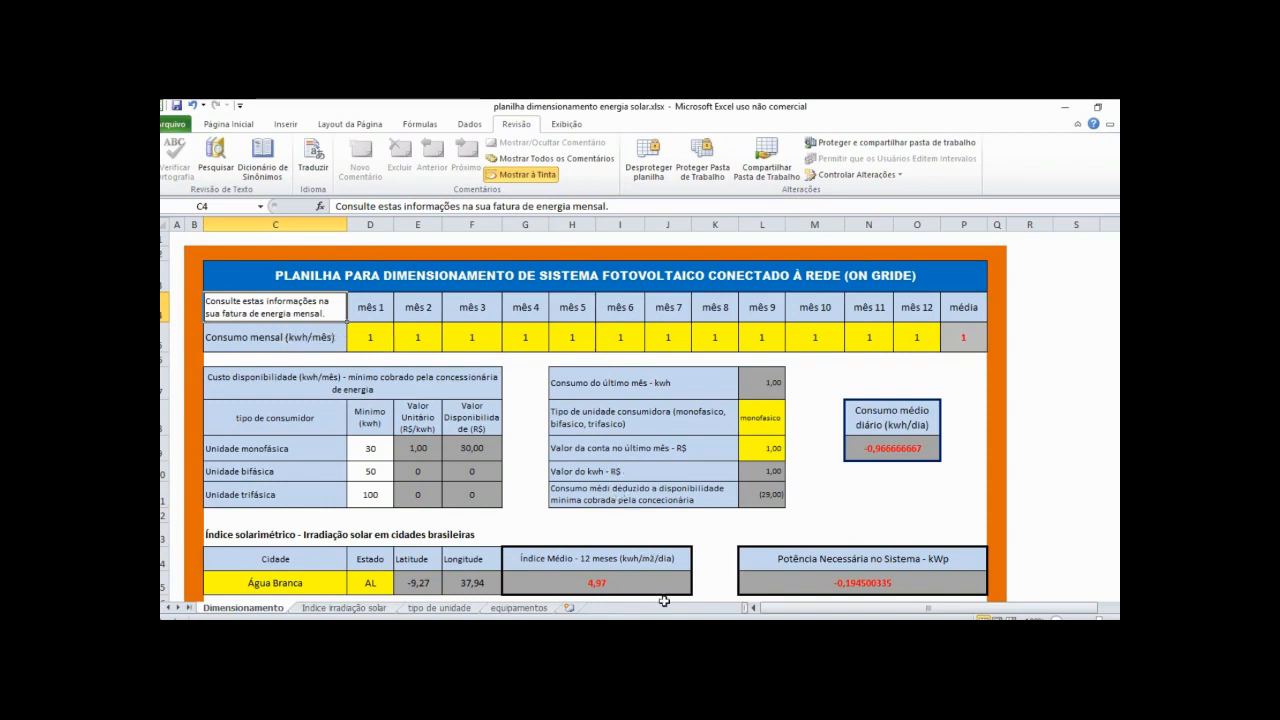
click(707, 638)
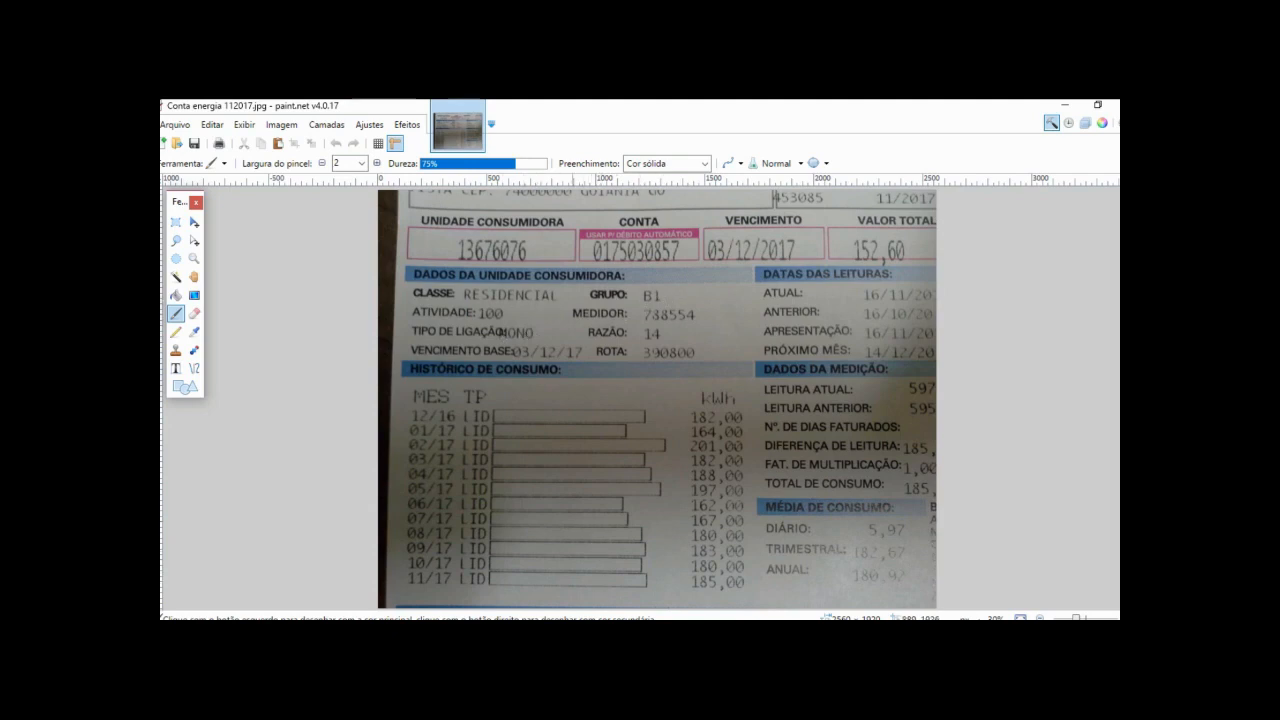
click(562, 634)
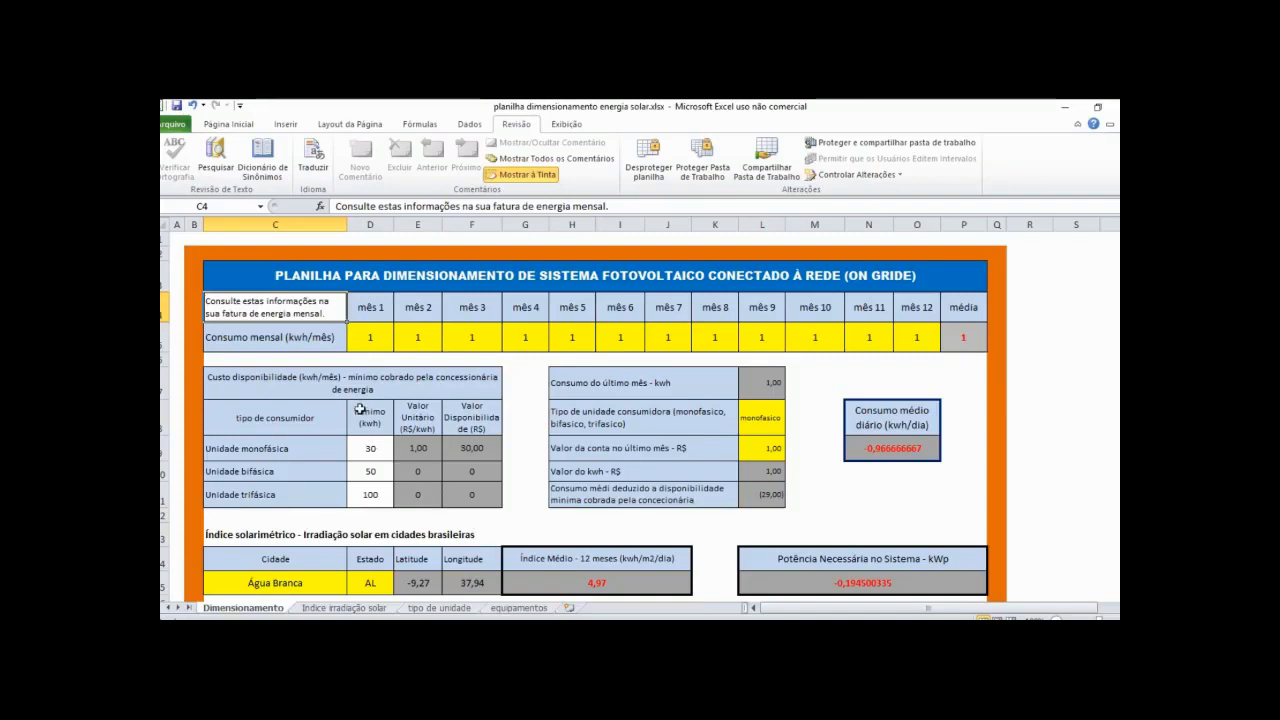
- Enter the monthly consumption for mês 1 to mês 4 as 182, 164, 201 and 182 kWh
click(370, 336)
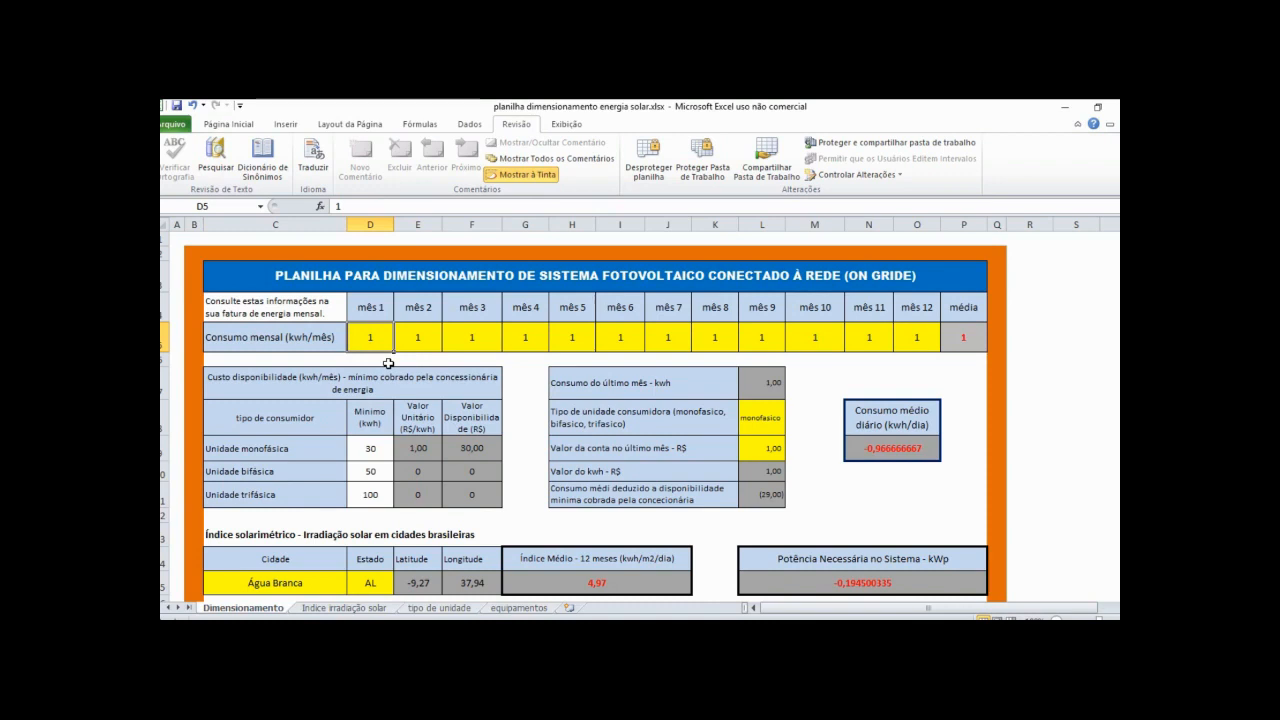
text(182)
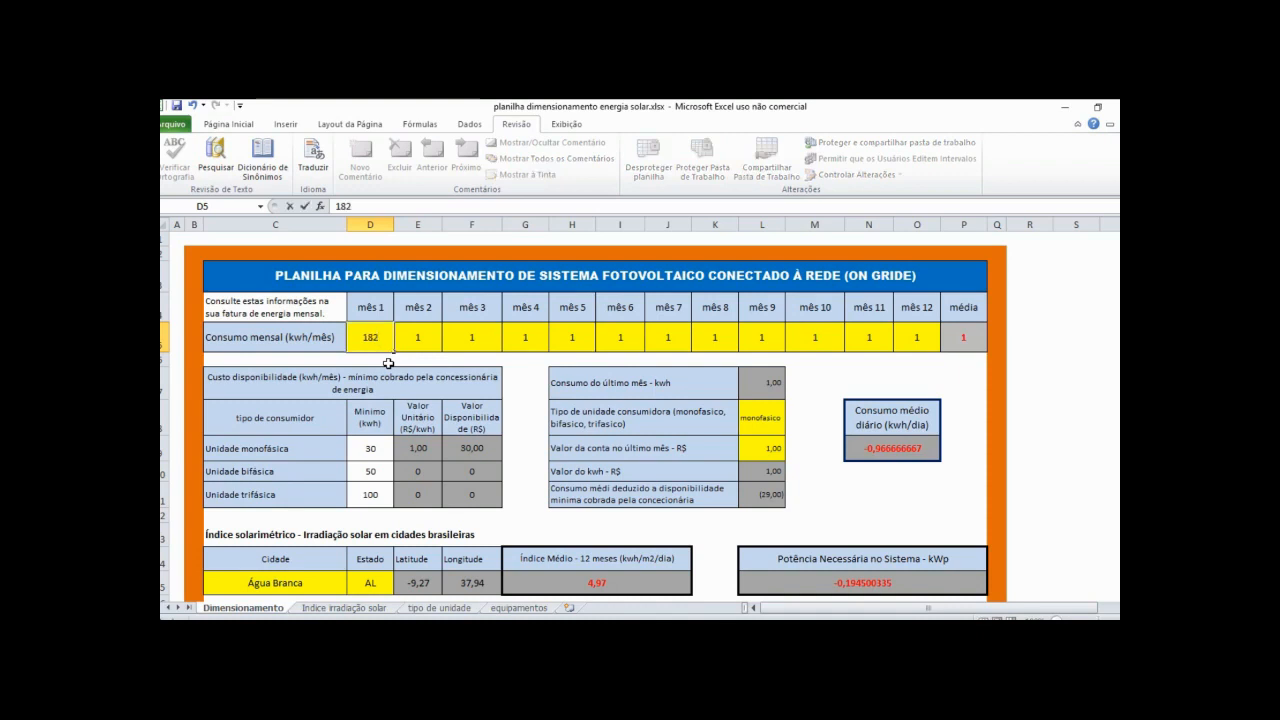
key(Tab)
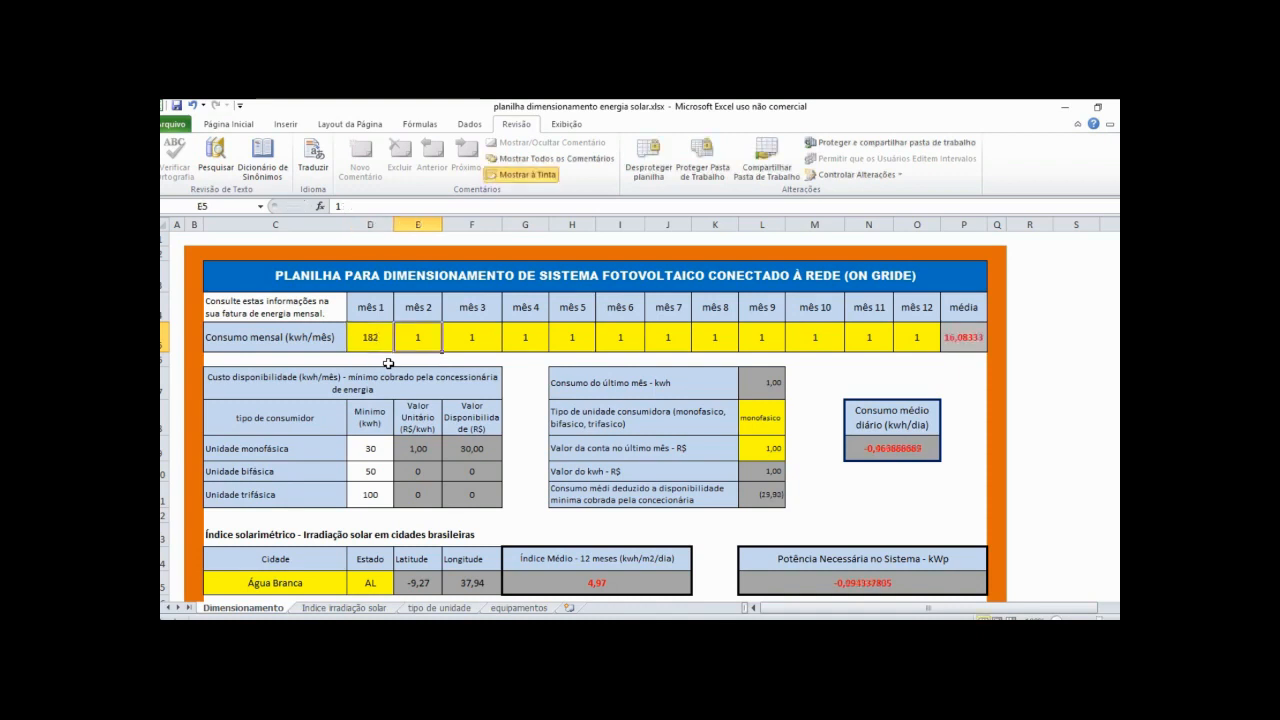
text(164)
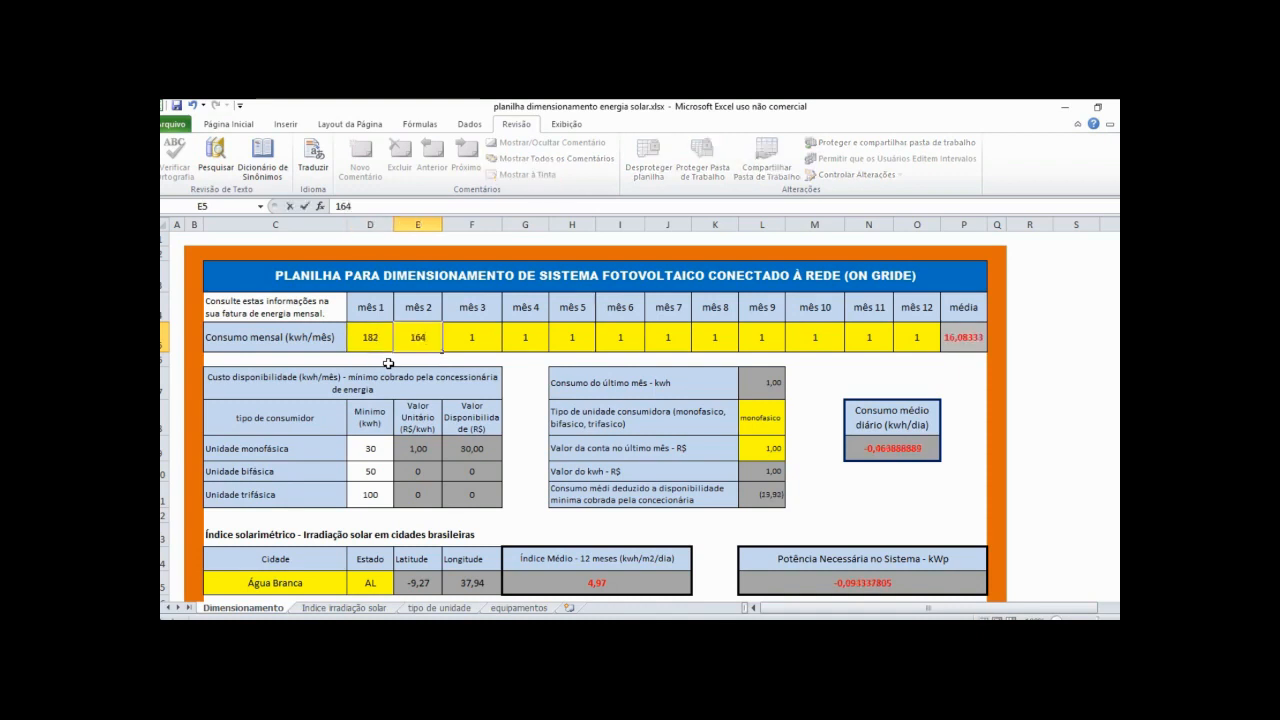
key(Tab)
text(201)
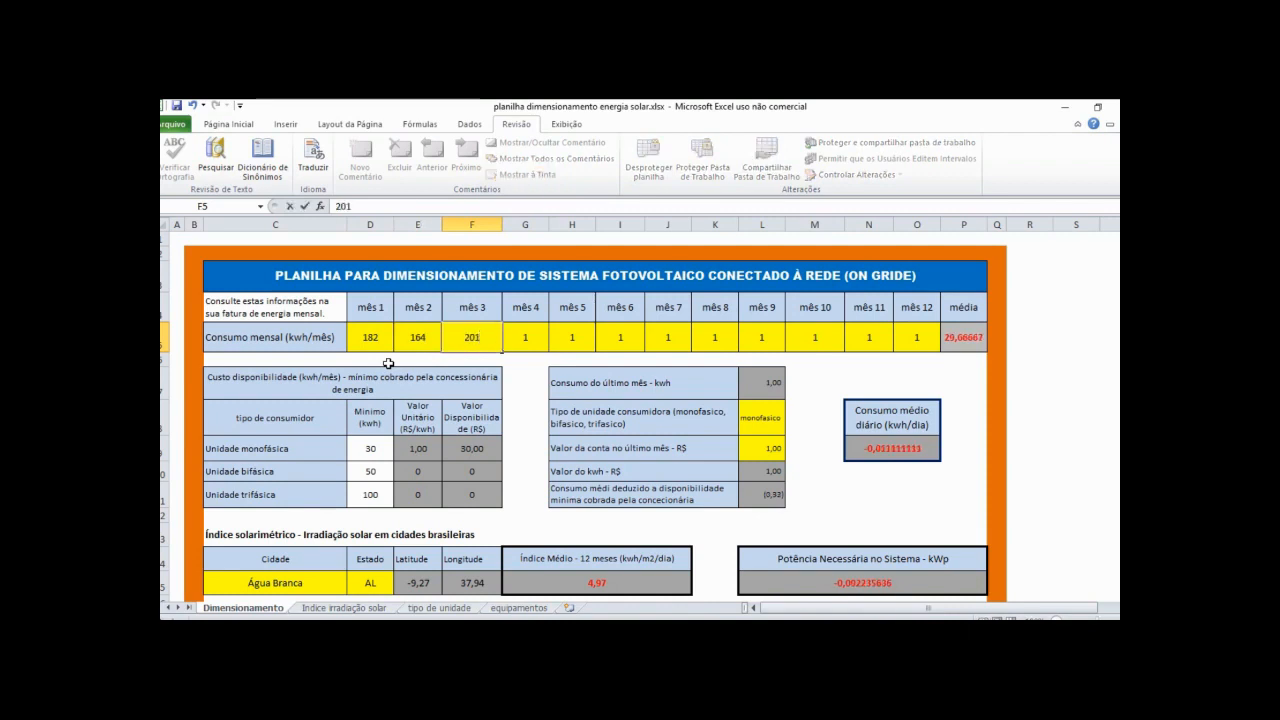
key(Tab)
text(18)
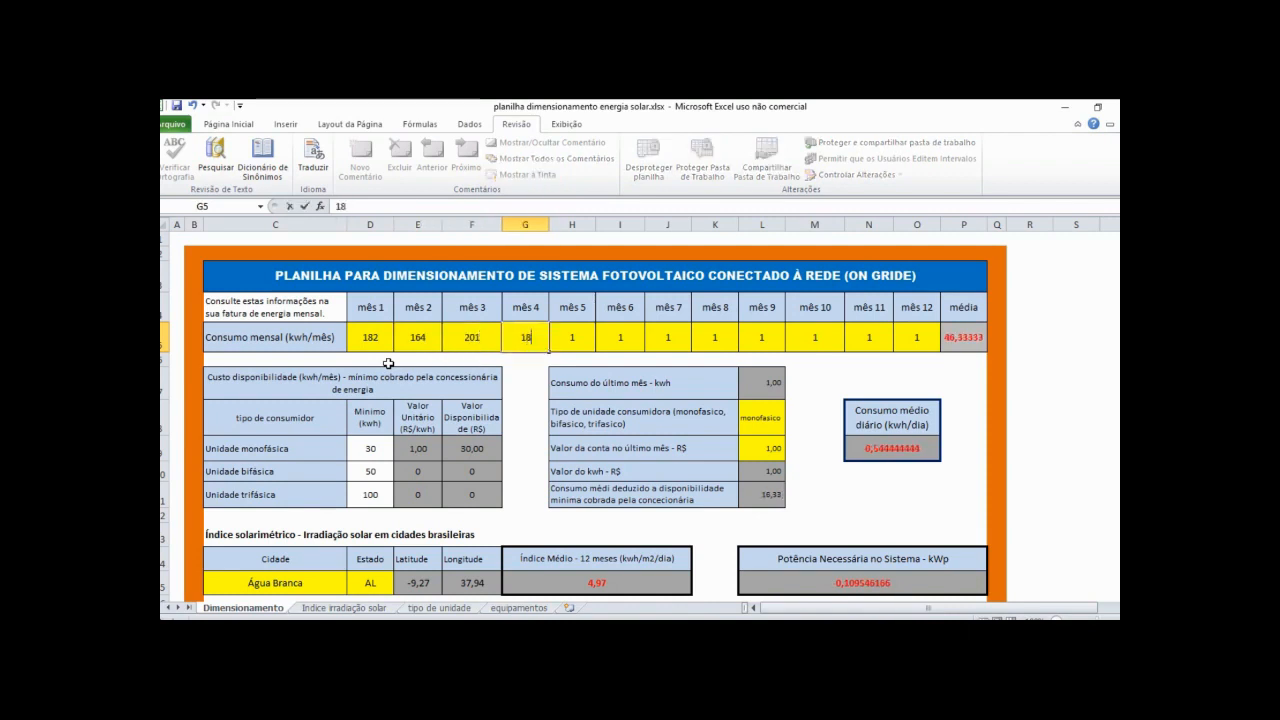
text(2)
key(Tab)
- Enter the monthly consumption for mês 5 to mês 8 as 188, 197, 162 and 167 kWh
text(188)
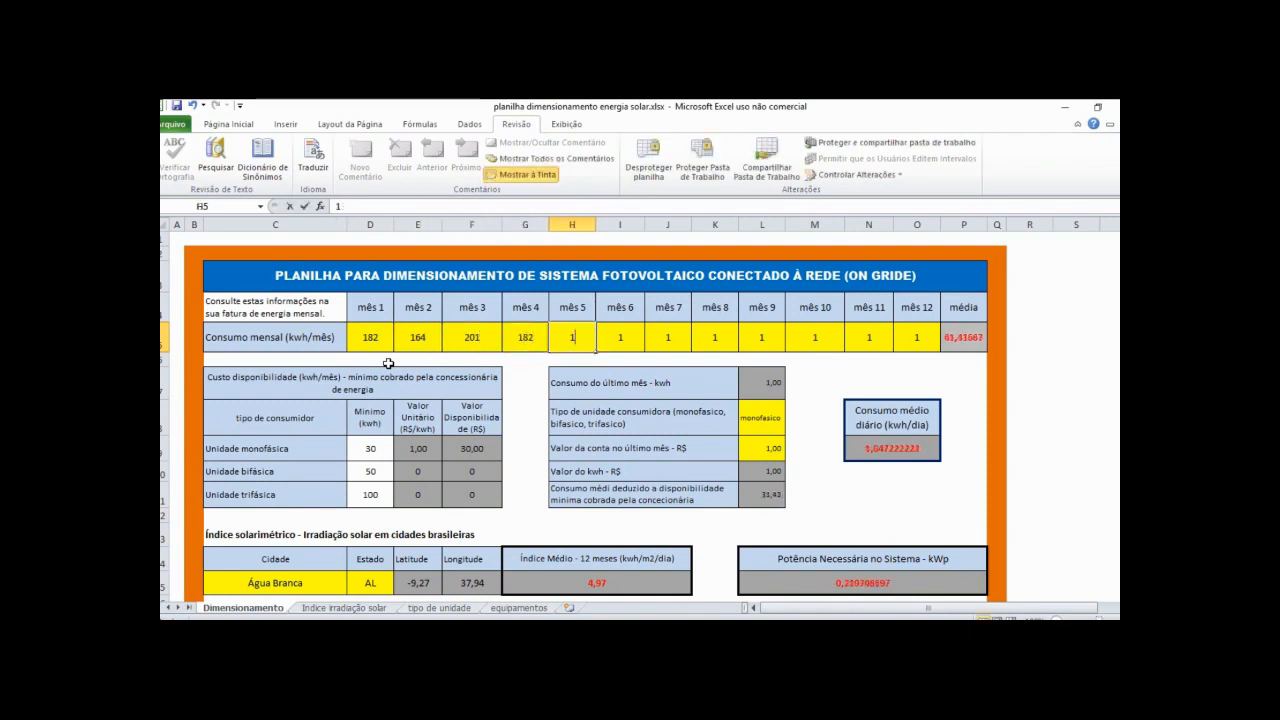
key(Tab)
text(197)
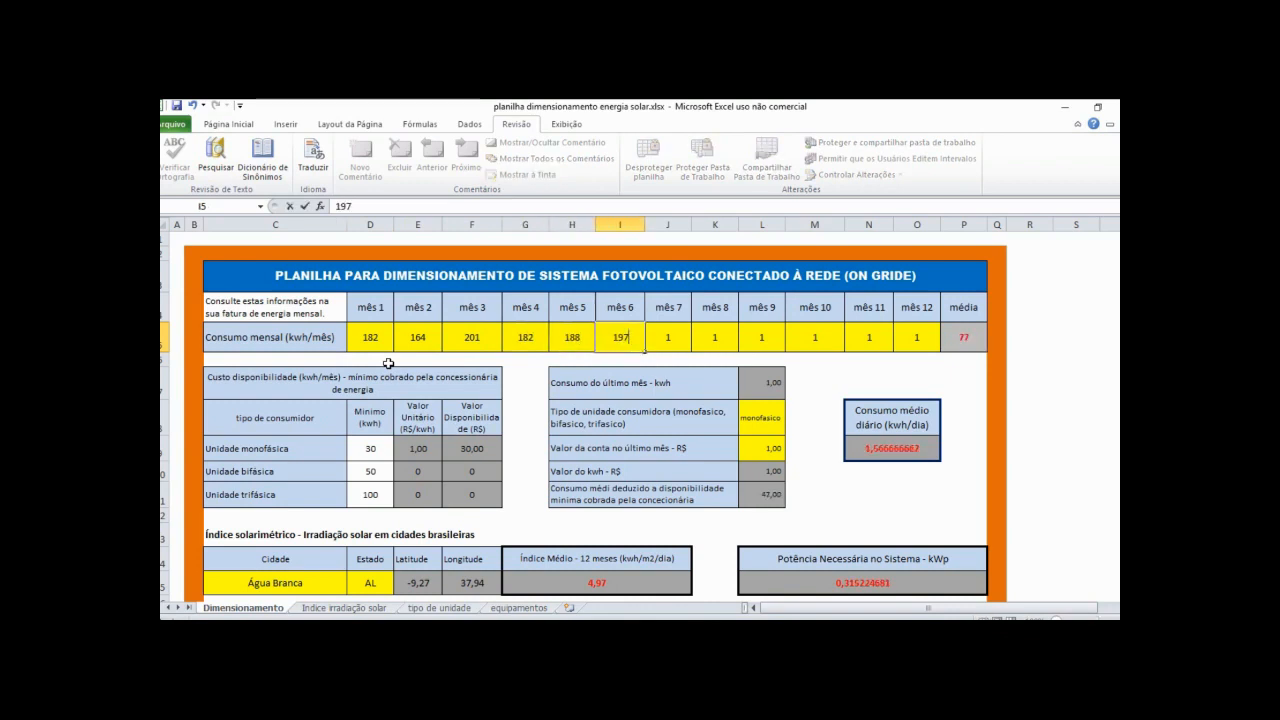
key(Tab)
text(162)
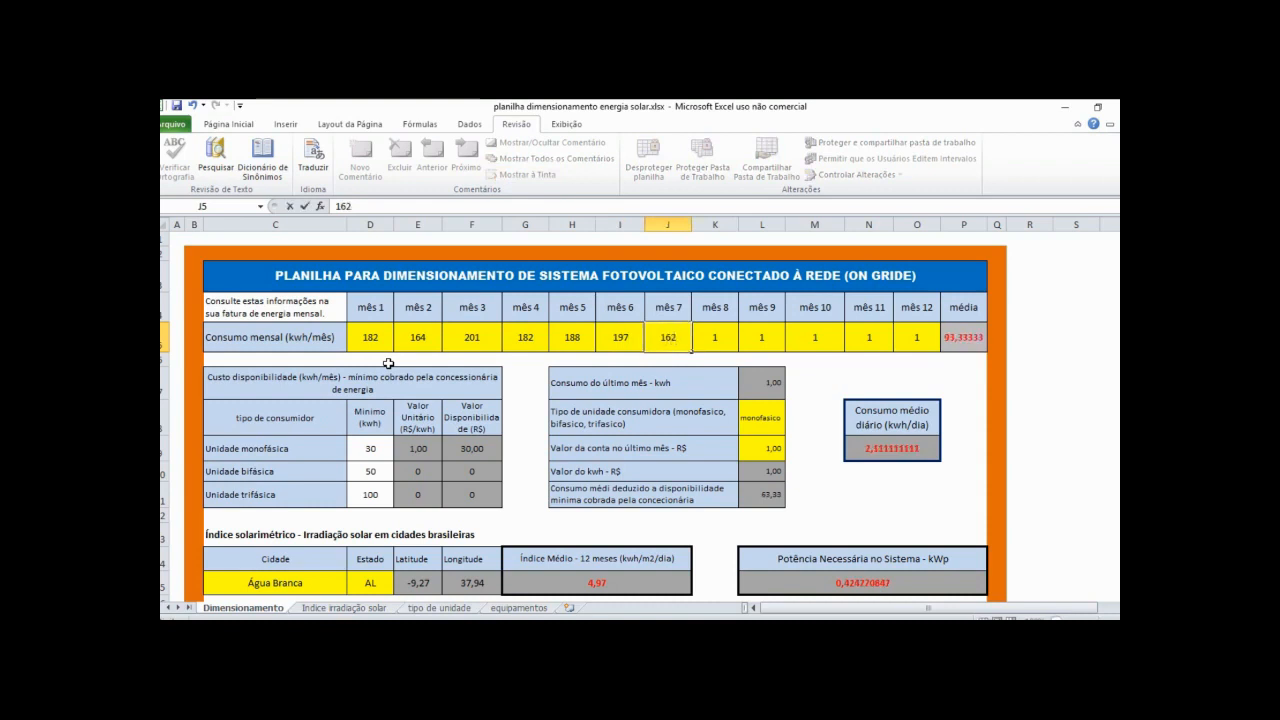
key(Tab)
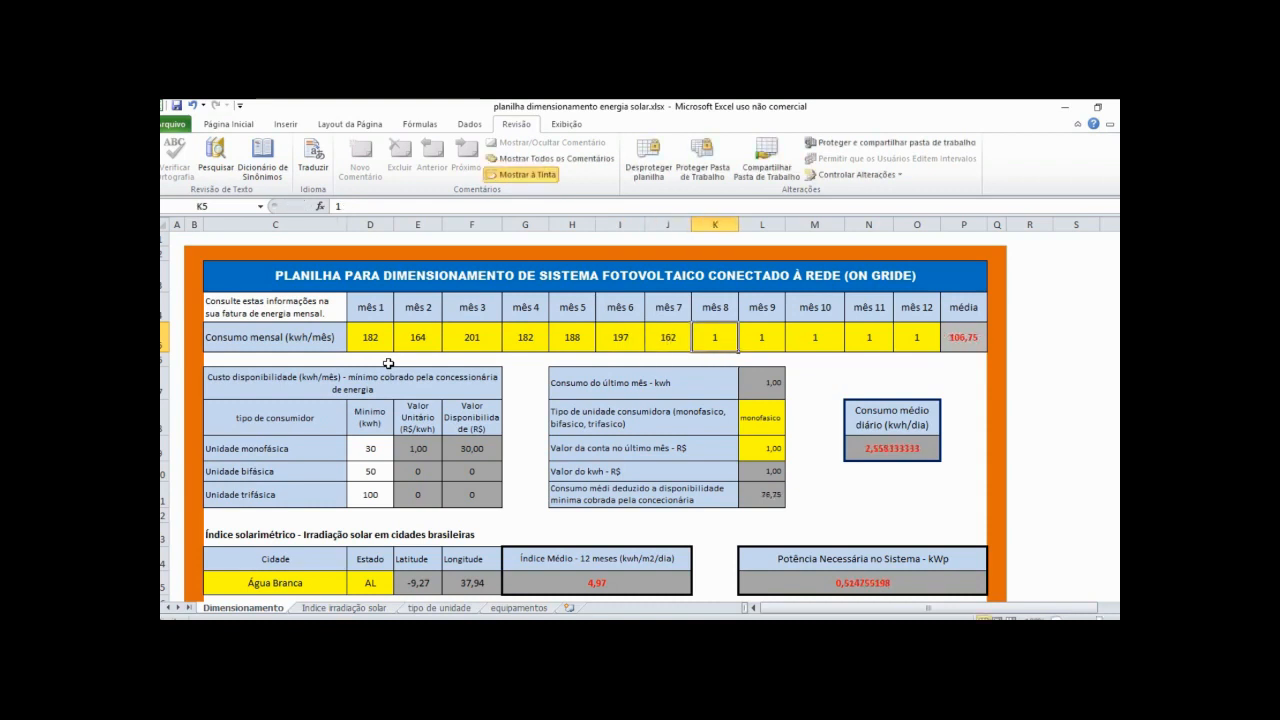
text(167)
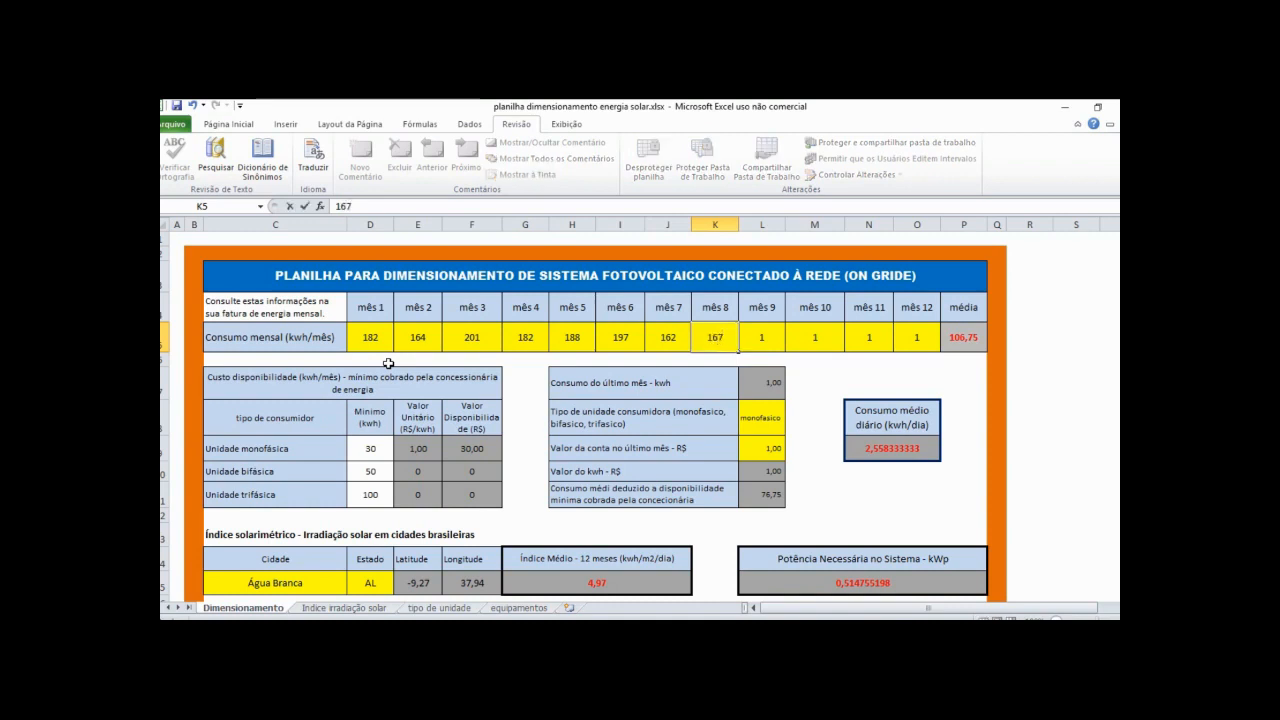
key(Tab)
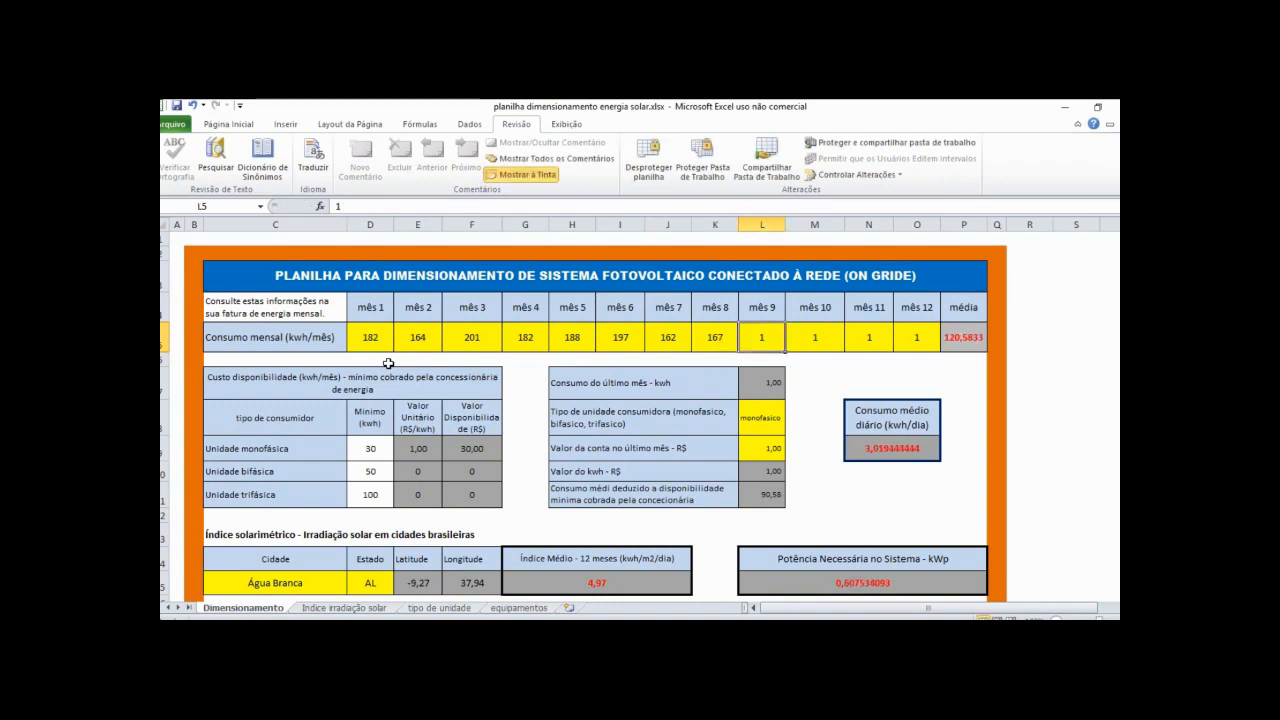
- Enter the monthly consumption for mês 9 to mês 12 as 180, 183, 180 and 185 kWh
text(180)
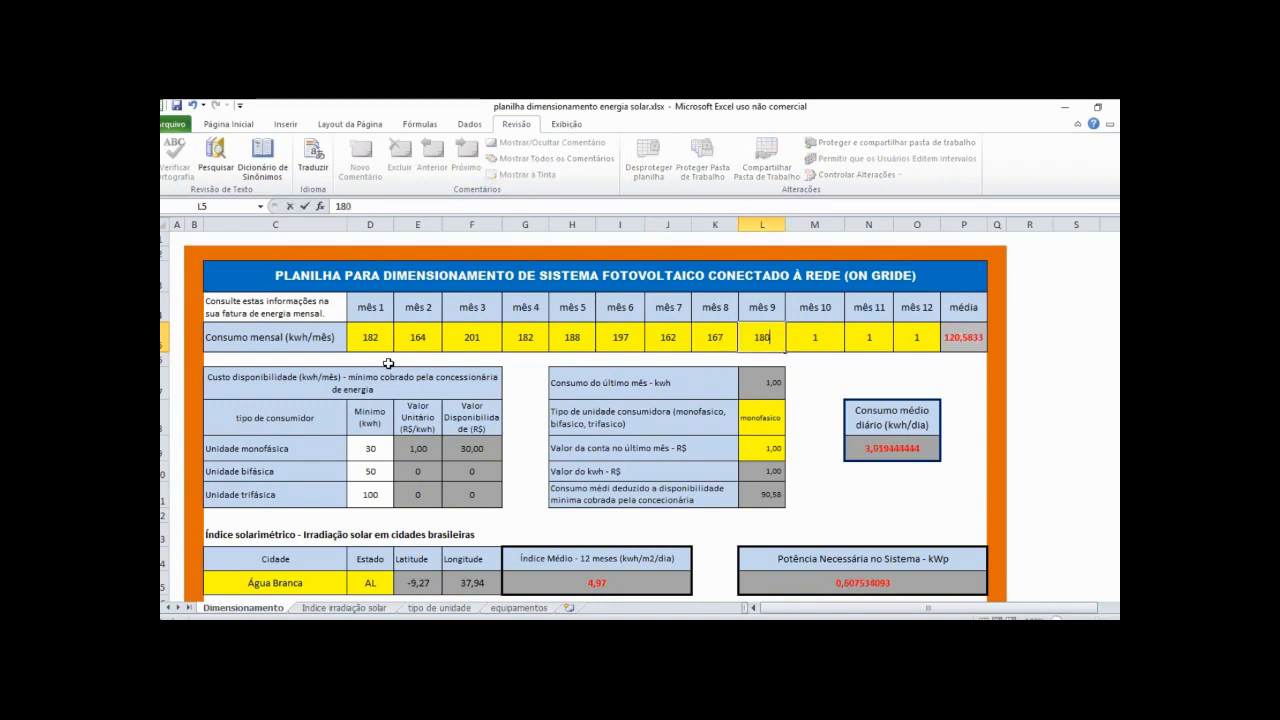
key(Tab)
text(18)
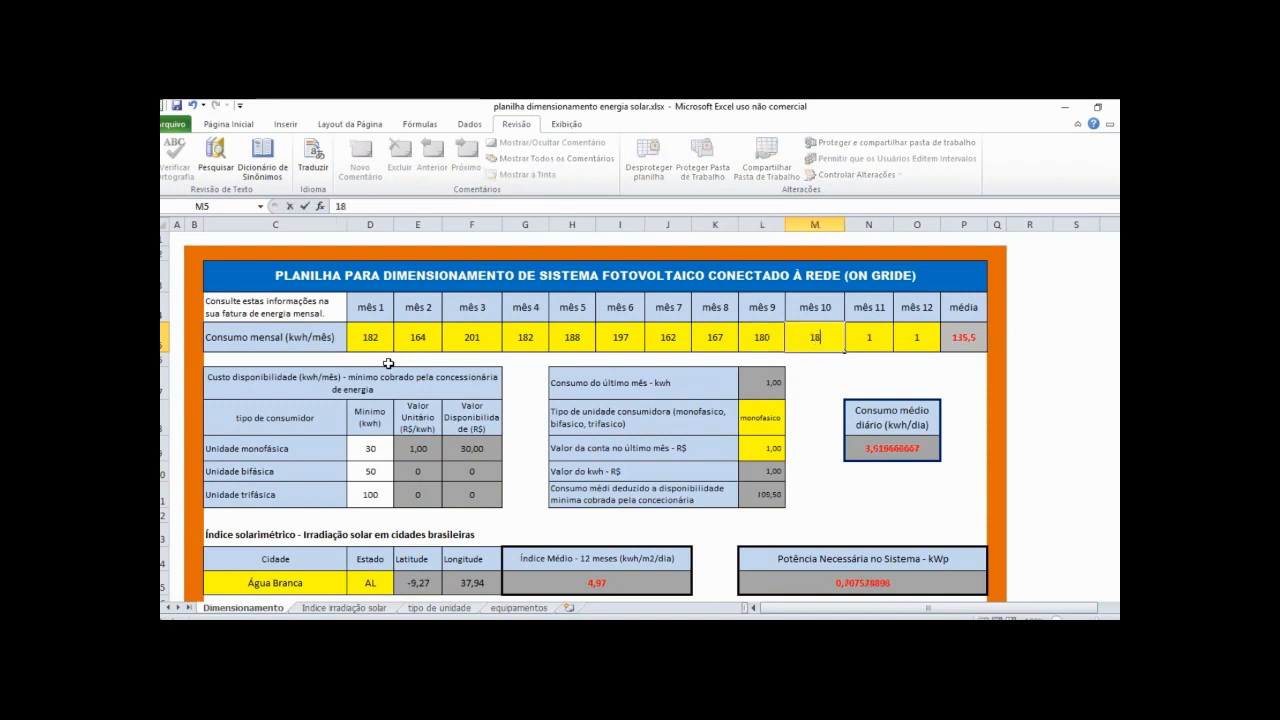
text(3)
key(Tab)
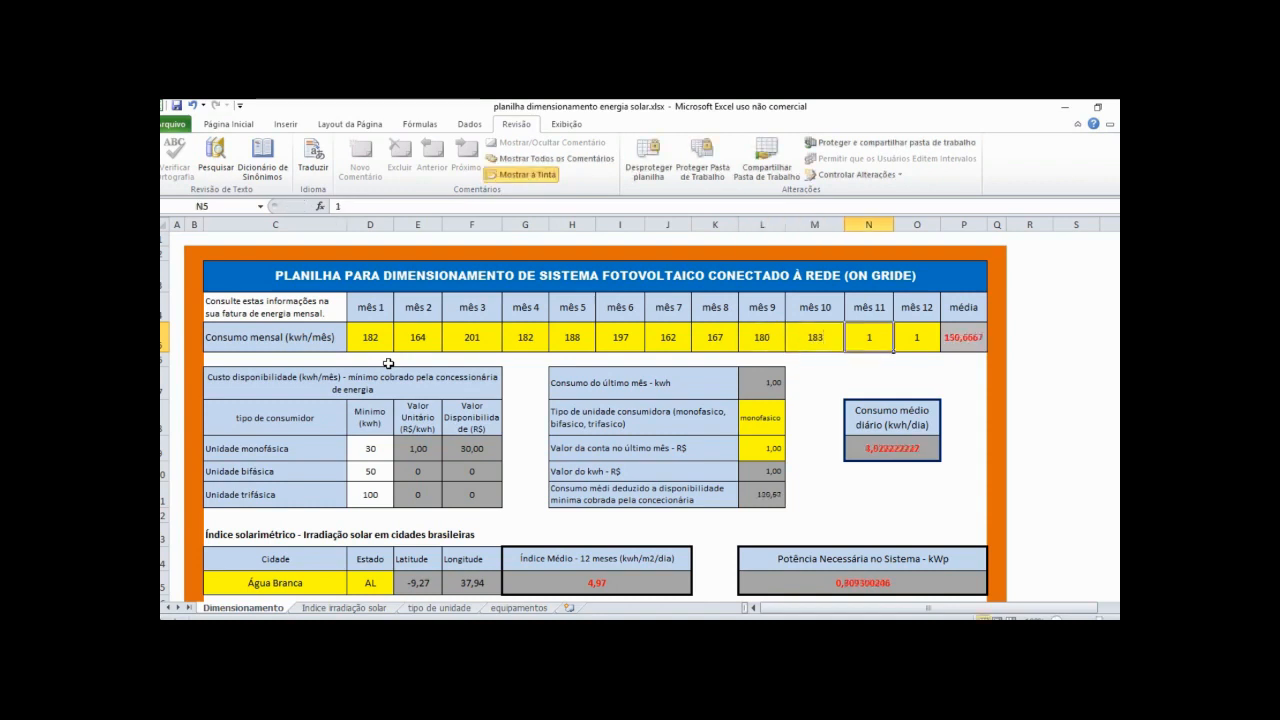
text(180)
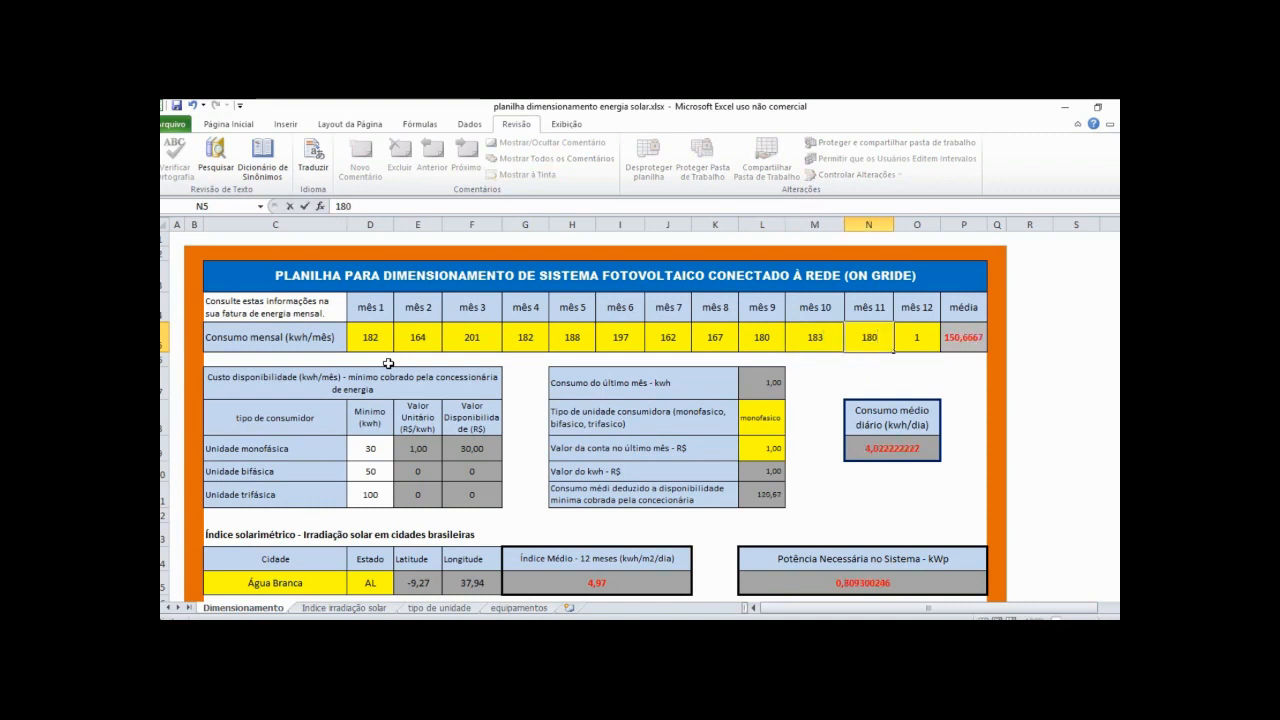
key(Tab)
text(185)
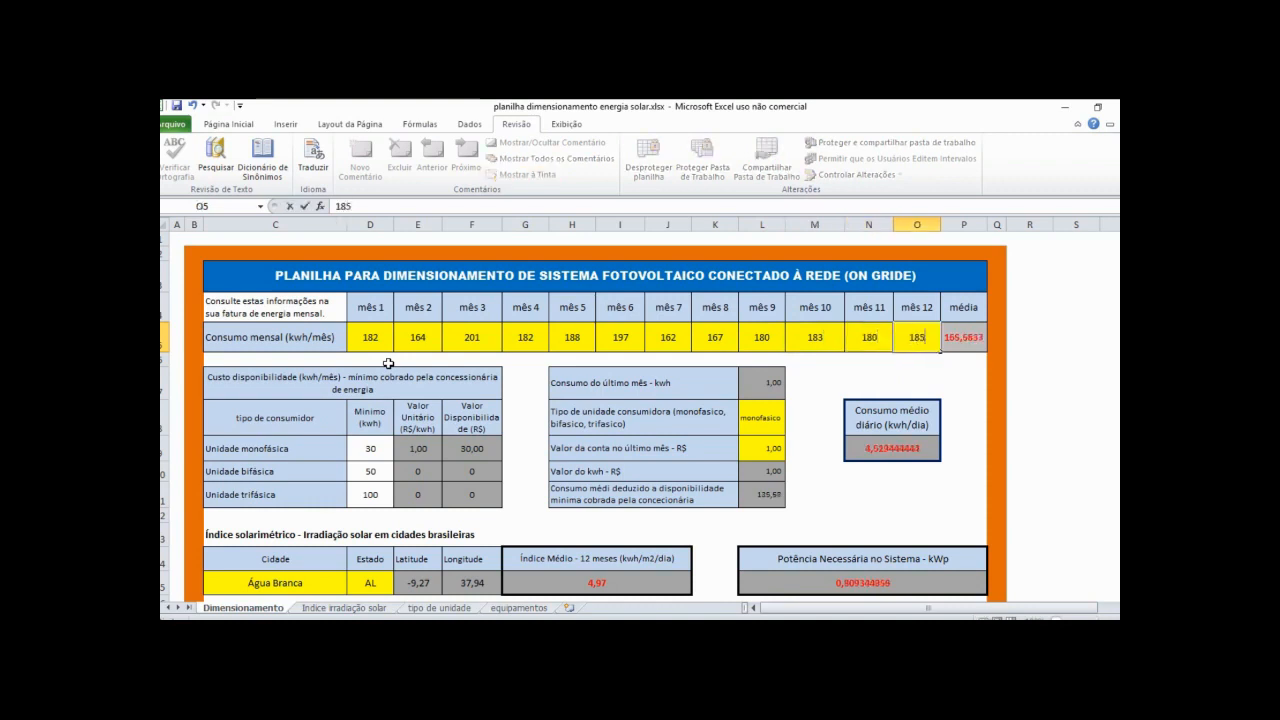
key(Tab)
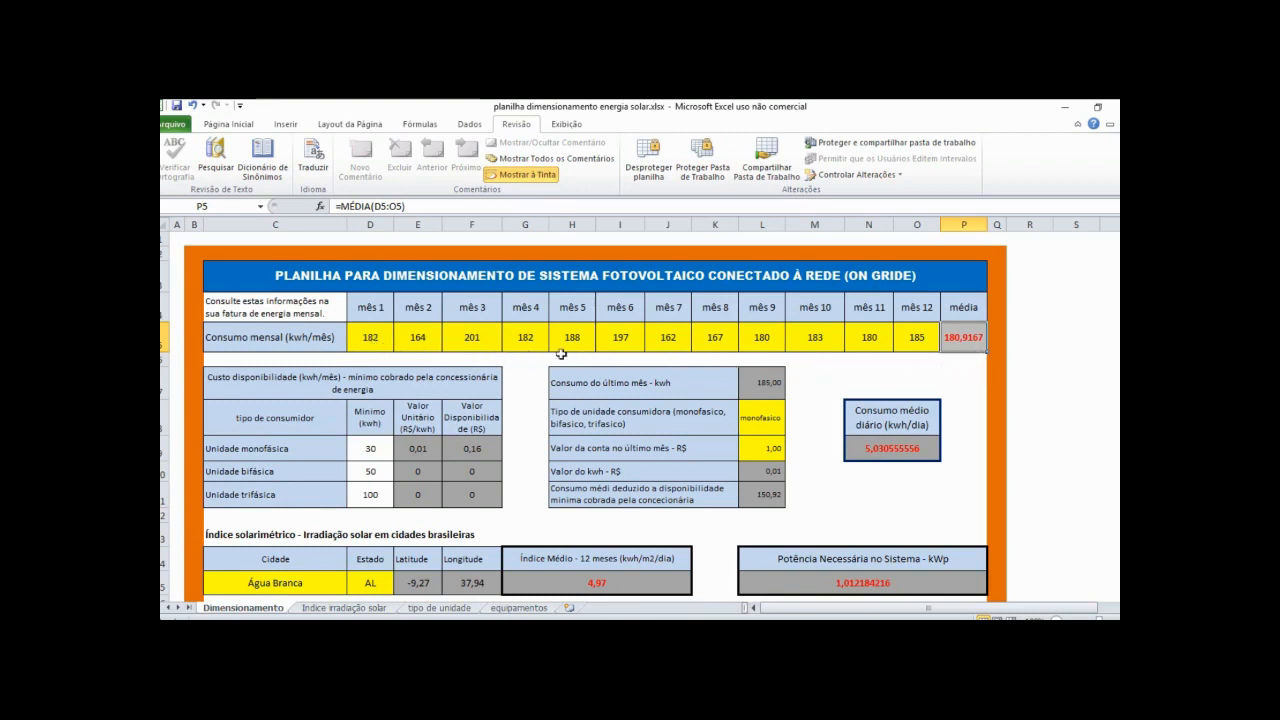
- Compare the low and high consumption months in the monthly row and inspect the média cell's formula
click(427, 337)
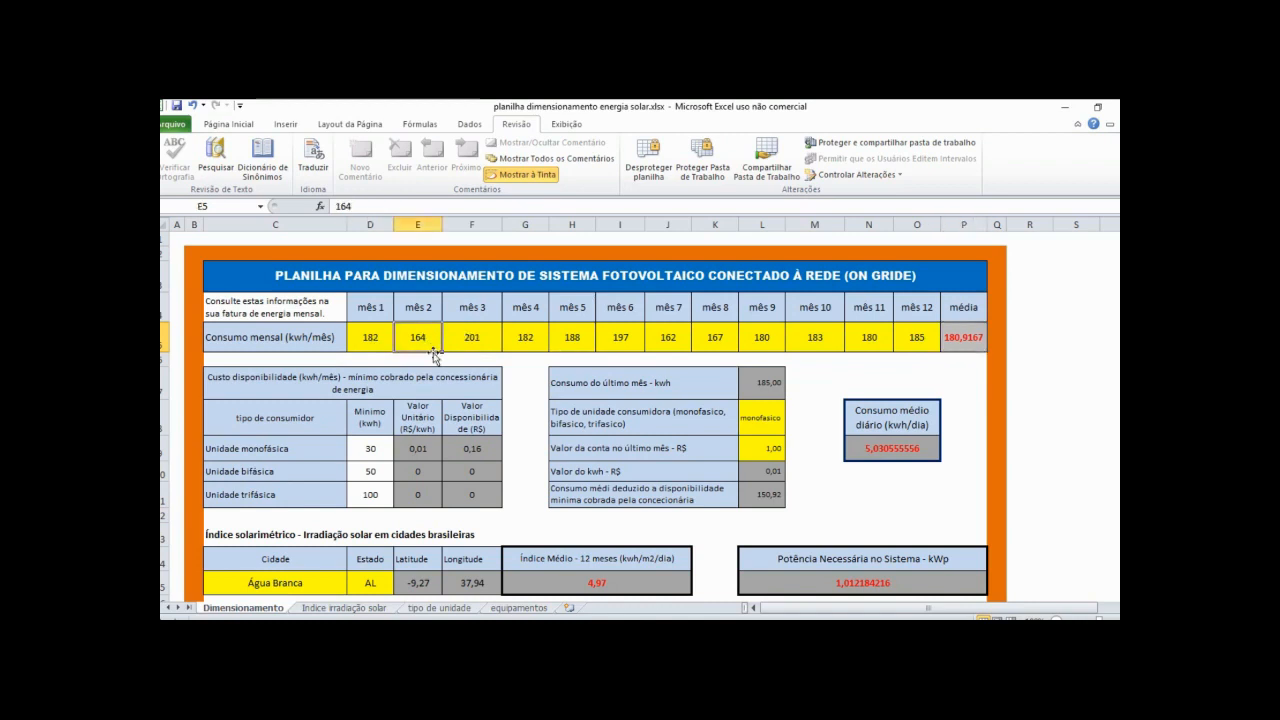
click(677, 341)
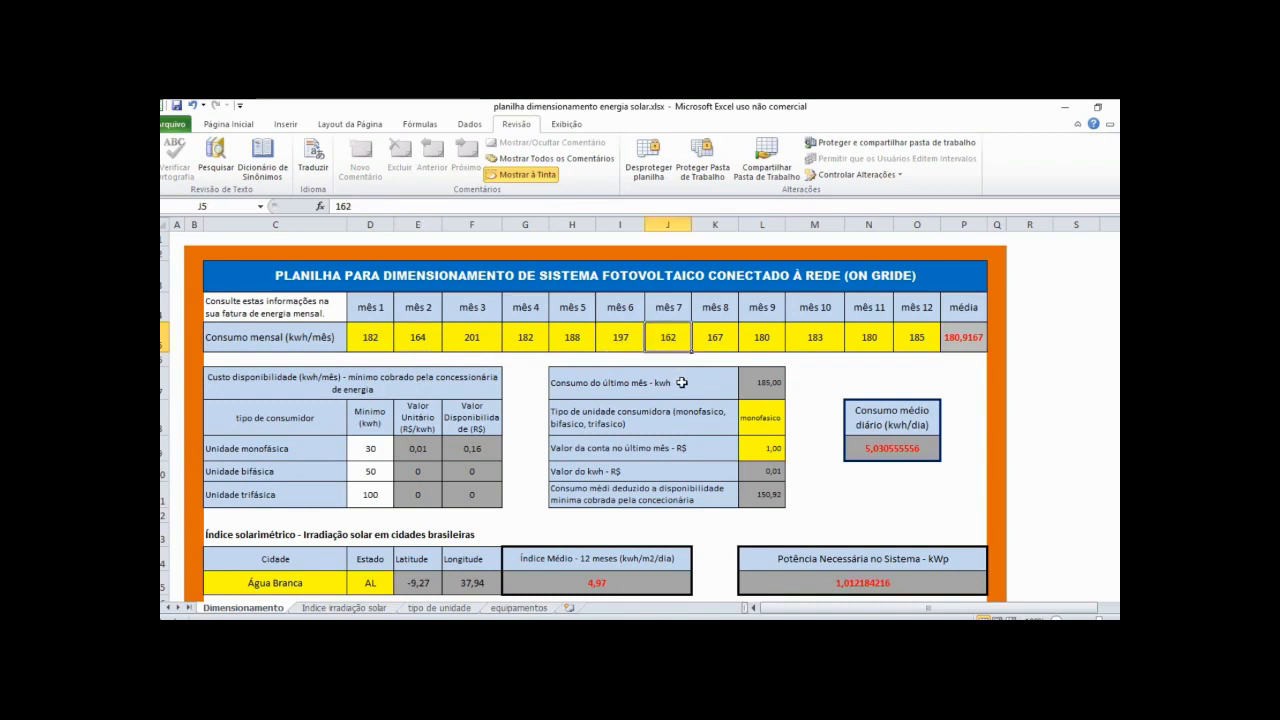
click(484, 344)
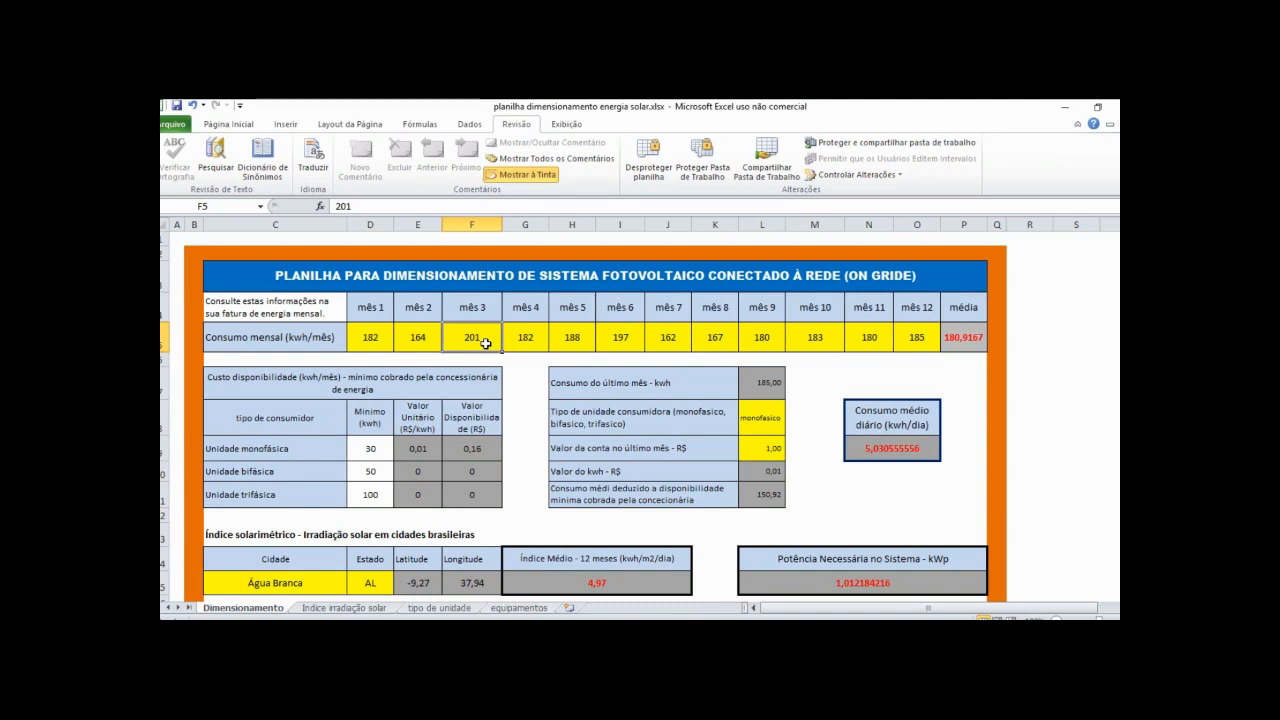
click(661, 334)
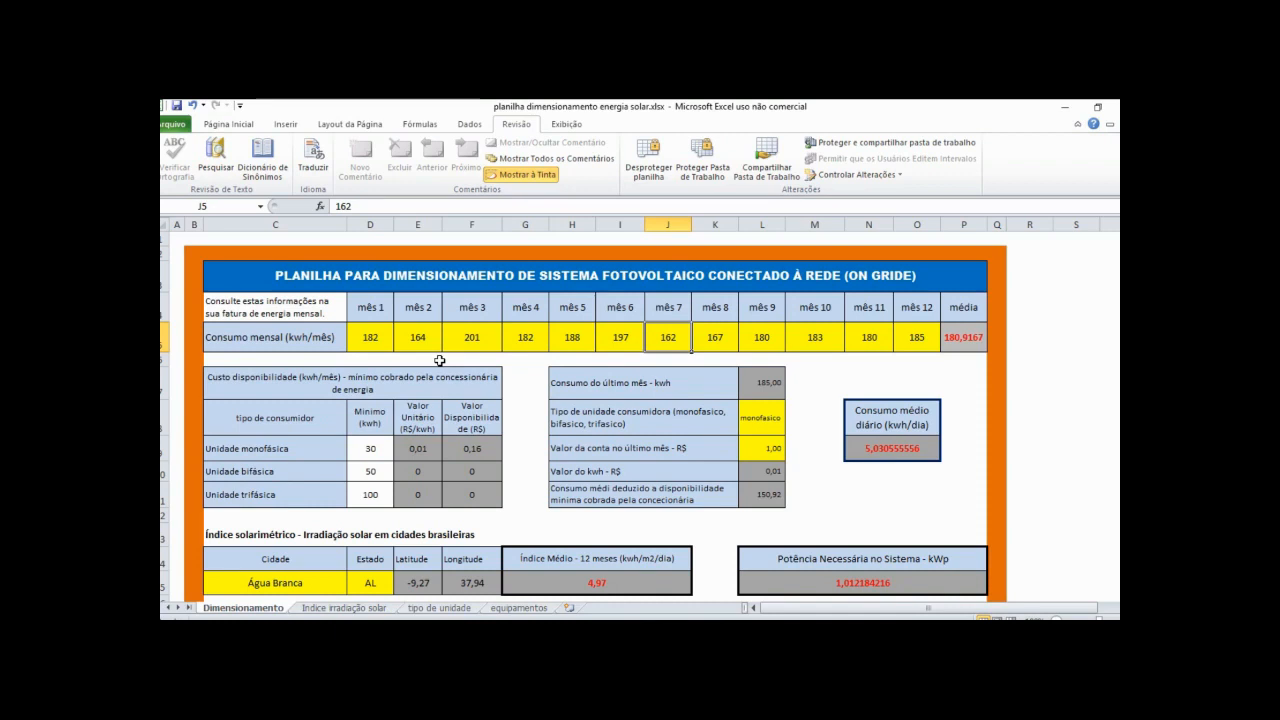
click(479, 344)
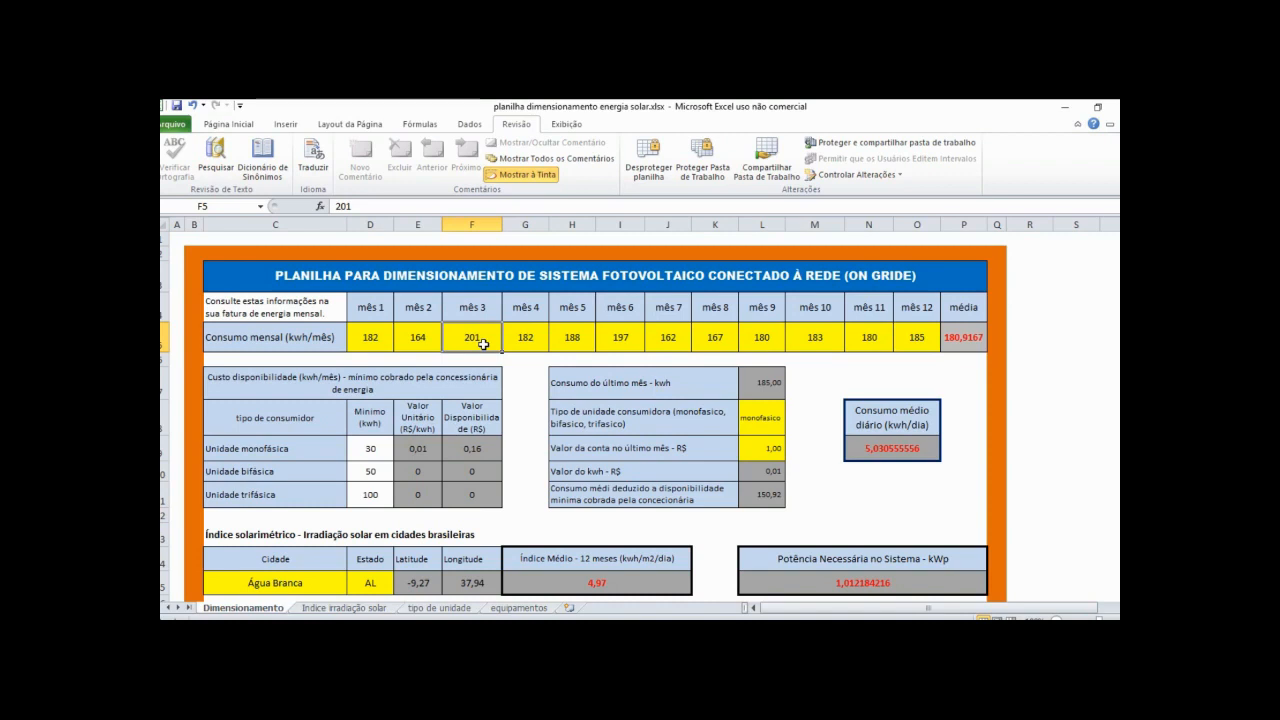
click(980, 345)
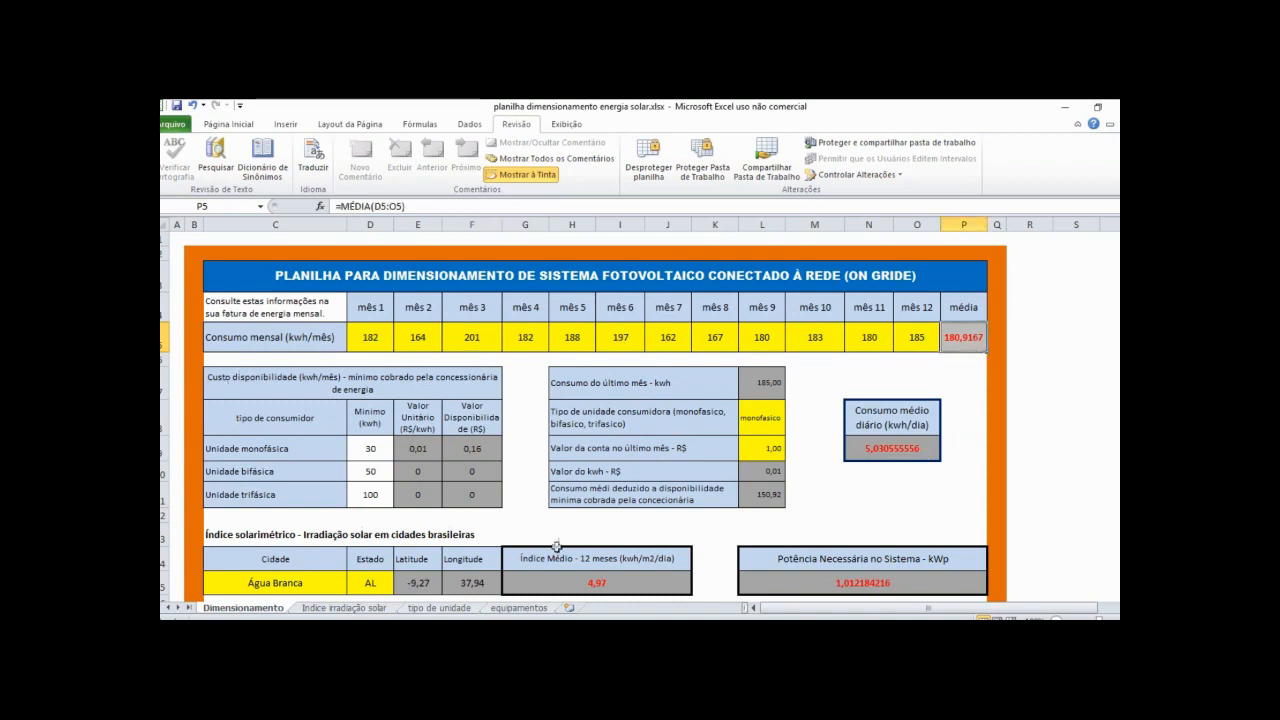
- Review the availability cost table's minimum kWh for single-phase, two-phase and three-phase units
click(379, 390)
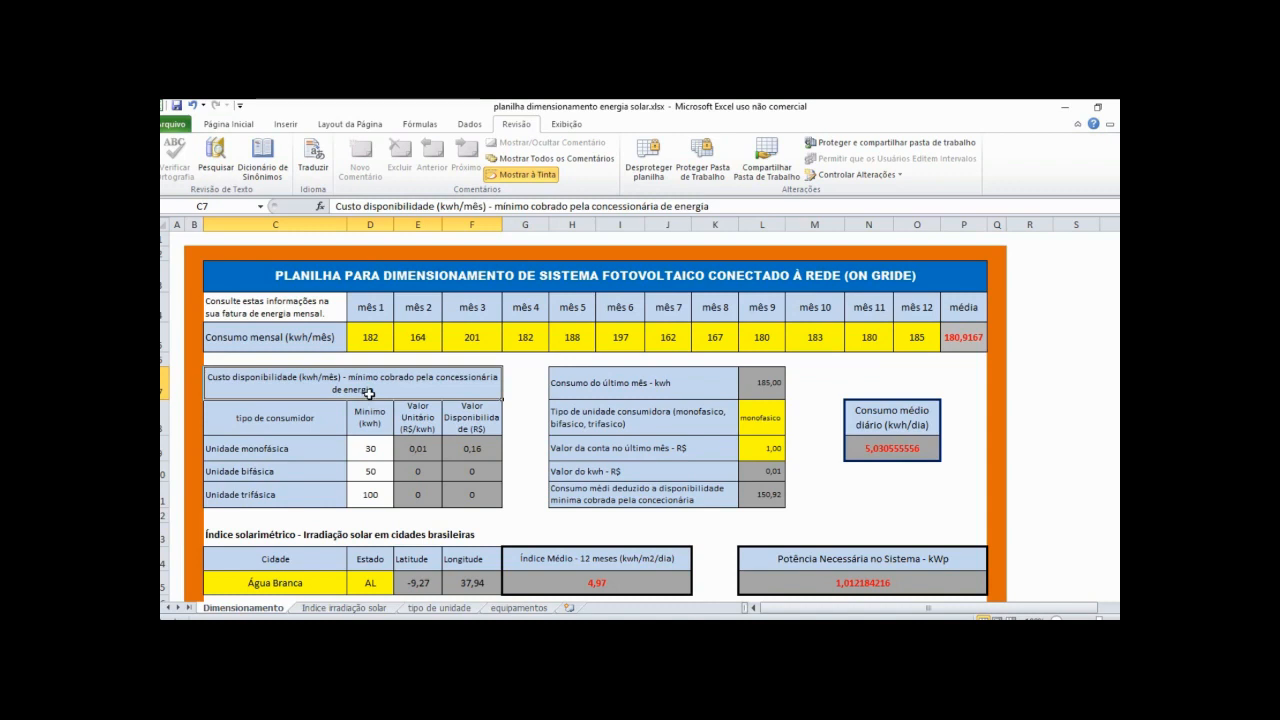
click(366, 449)
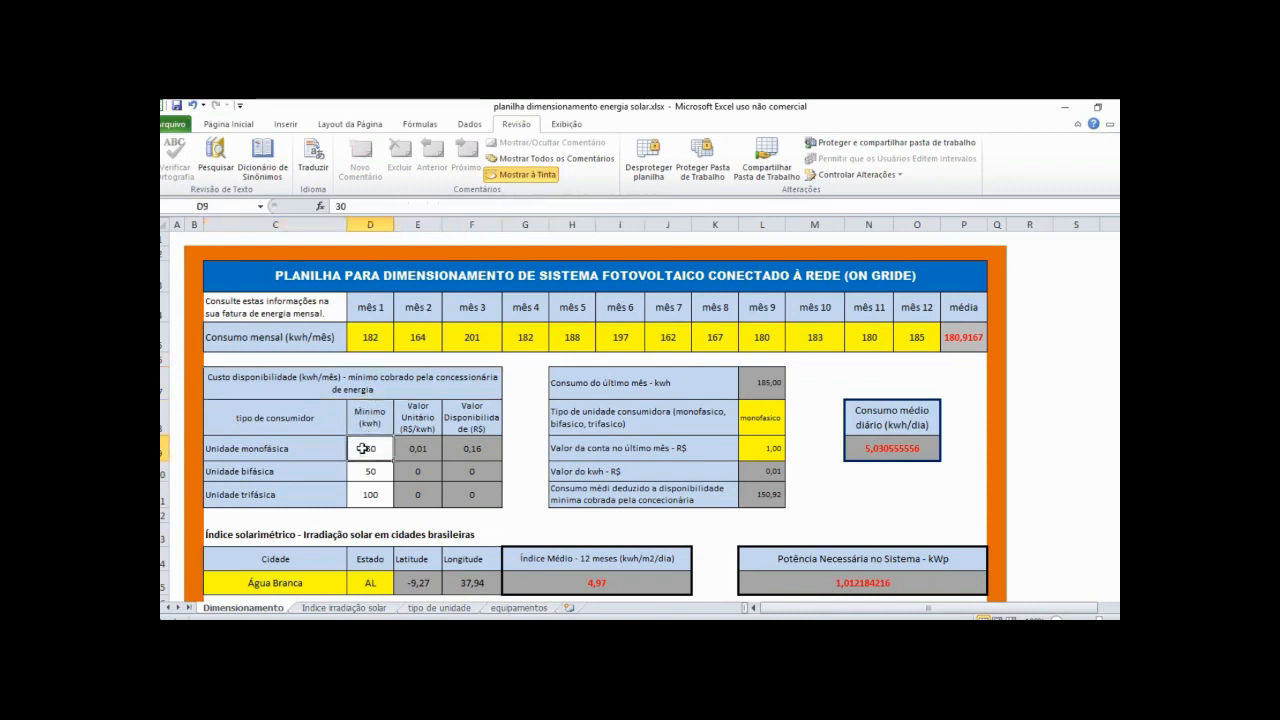
click(370, 472)
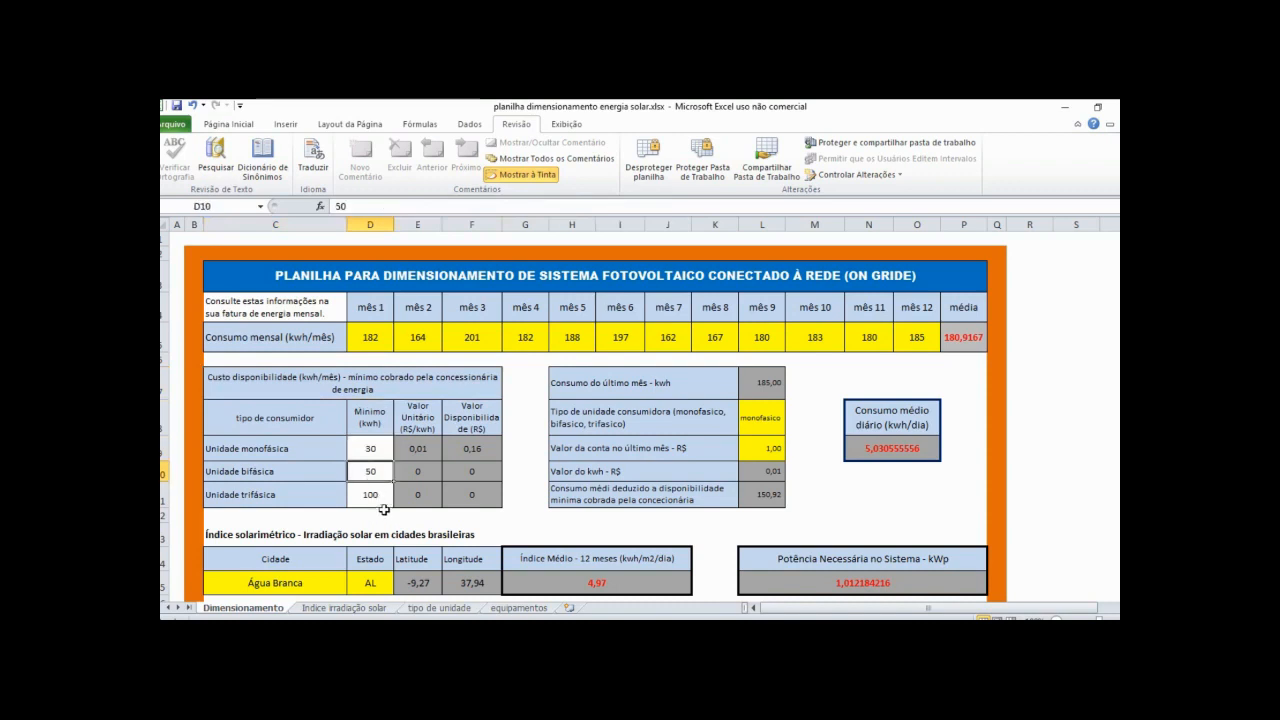
click(373, 495)
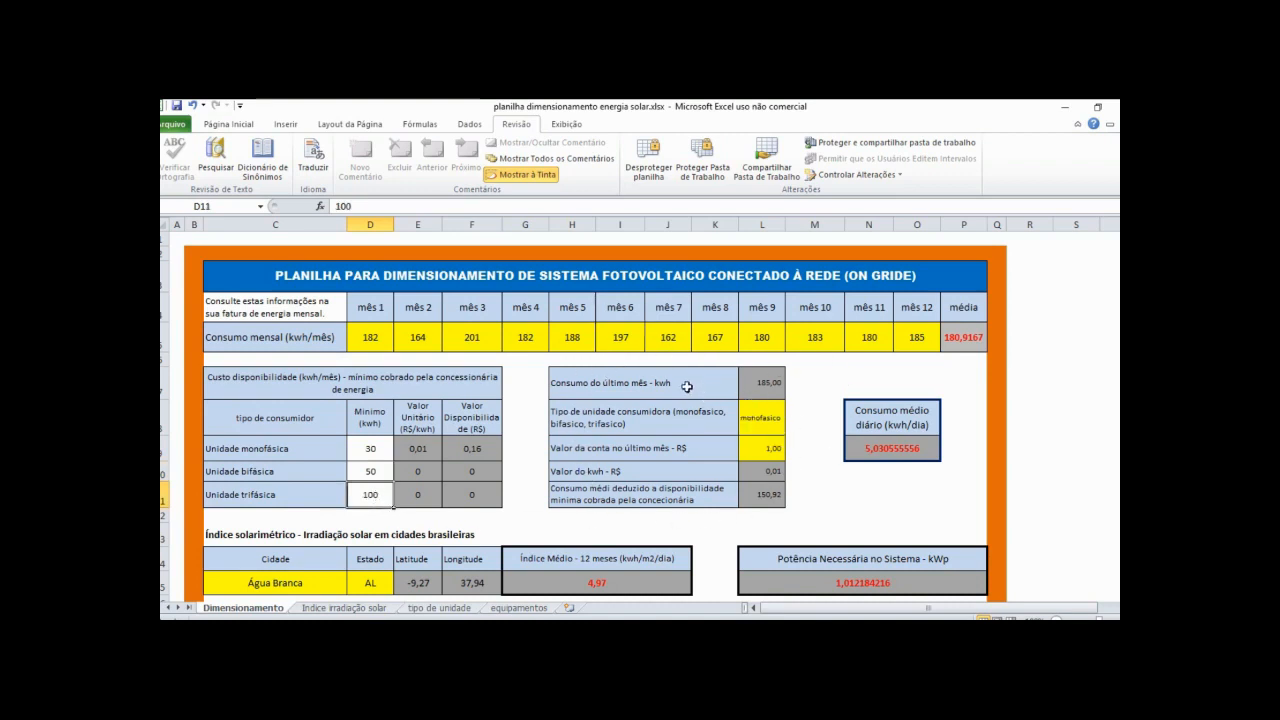
- Inspect the last month's consumption cell, its mês 12 source and the consumer unit type cell
click(771, 382)
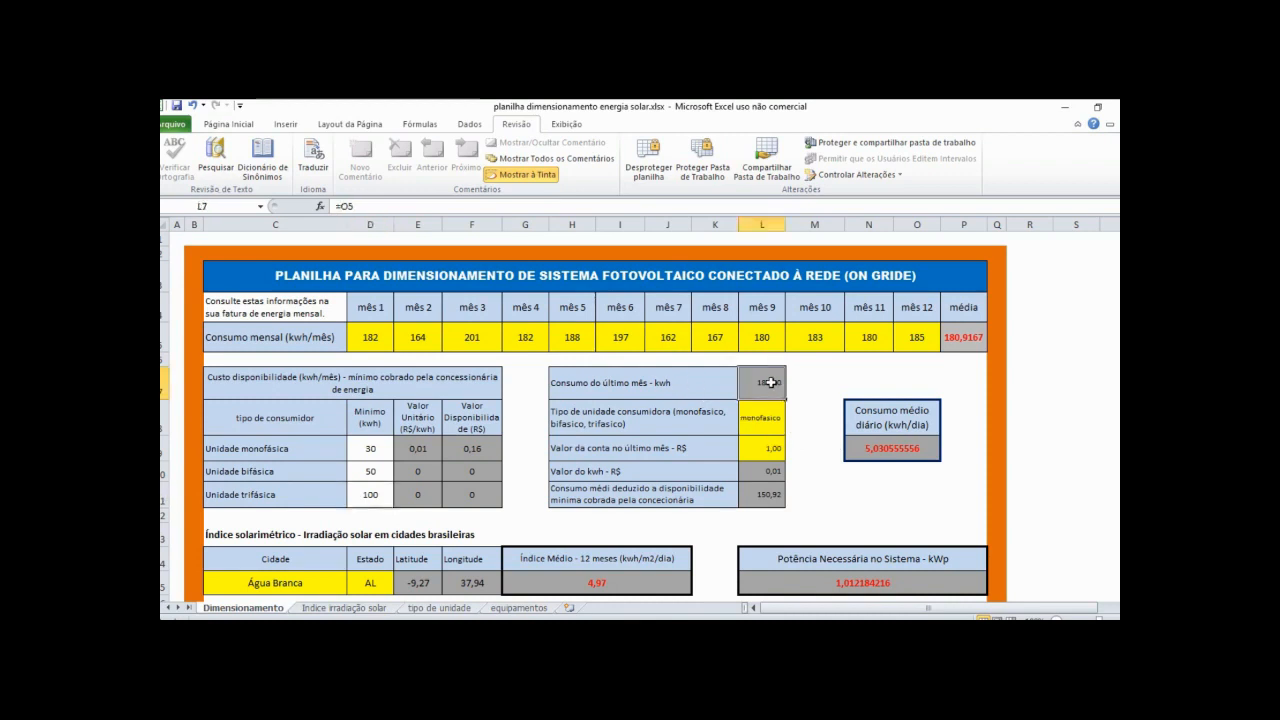
click(904, 339)
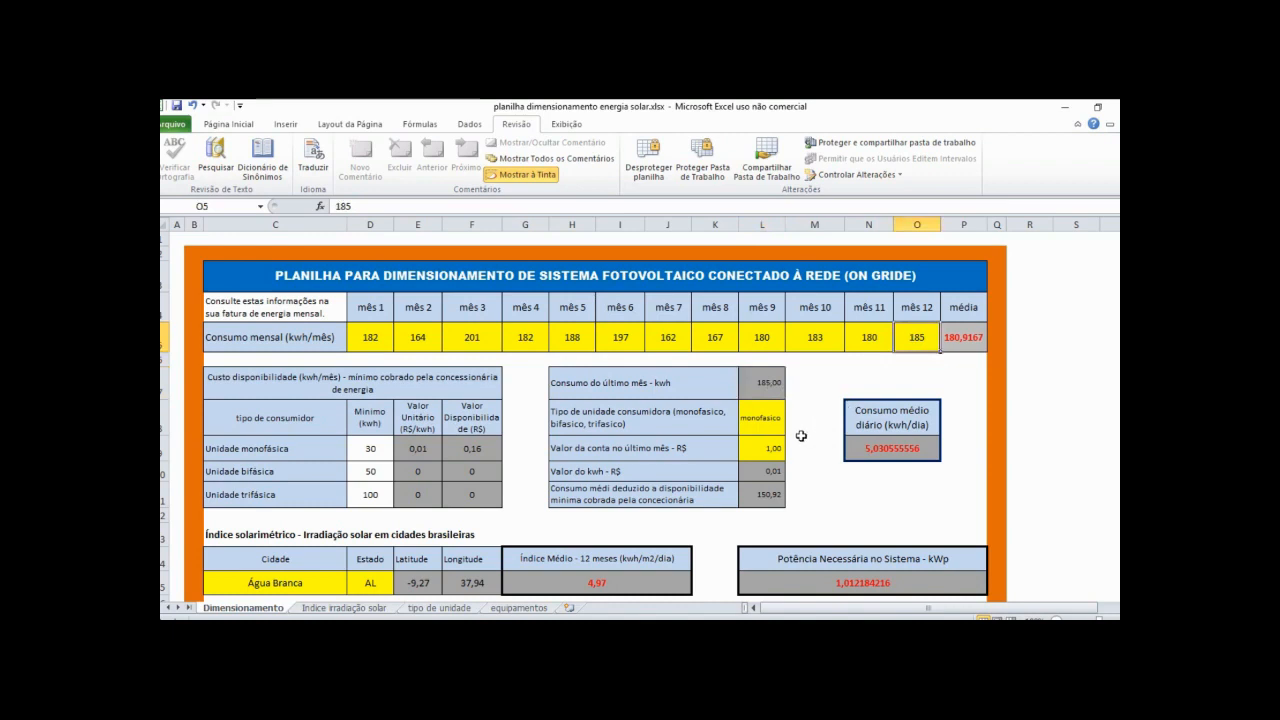
click(772, 421)
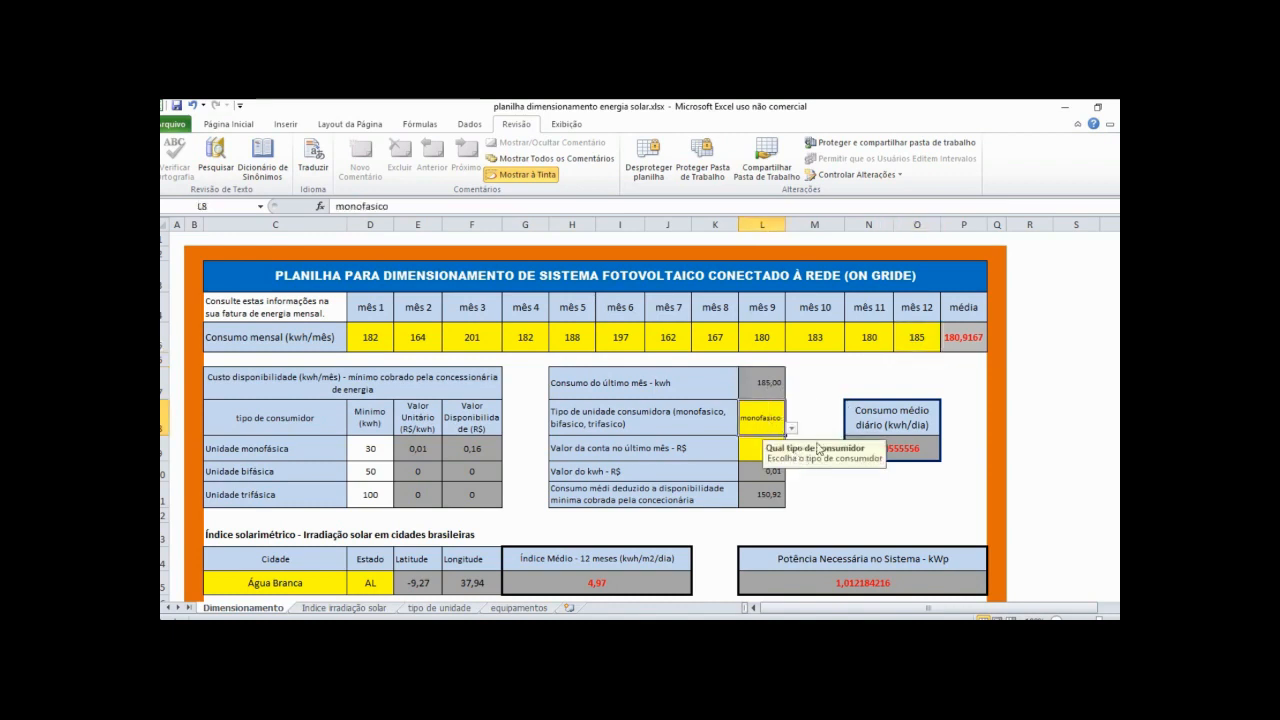